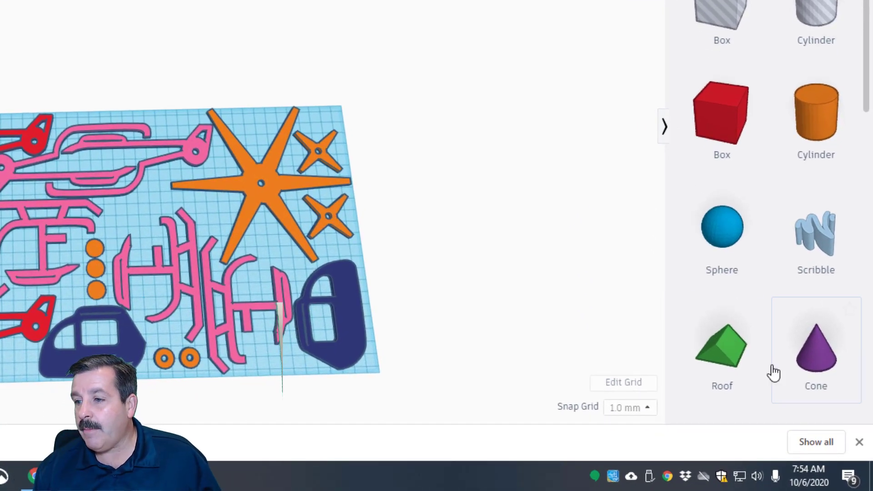
Enter 400 mm width and 270 mm length in Tinkercad's Grid properties
{"action": "left_click", "coordinate": [614, 384]}
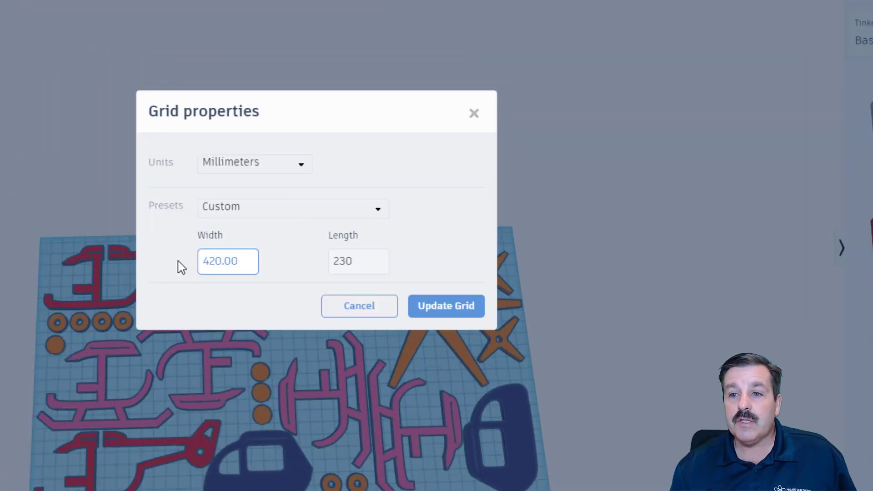
{"action": "left_click", "coordinate": [330, 281]}
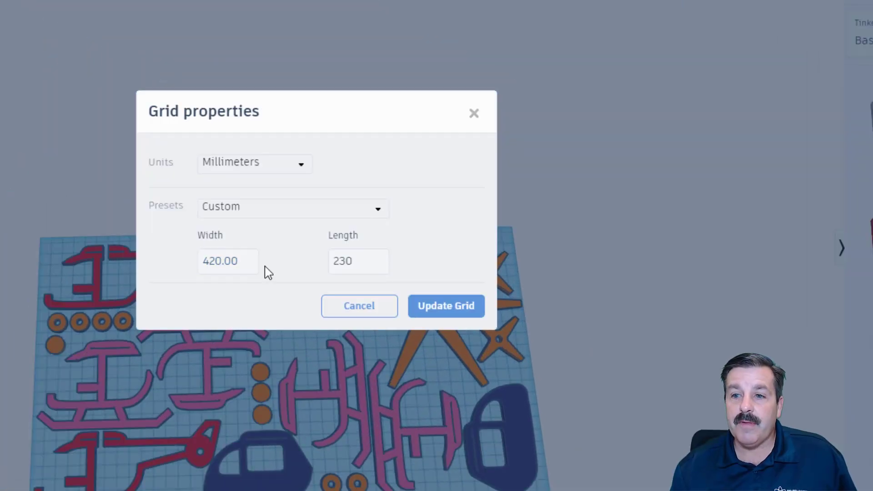
{"action": "left_click", "coordinate": [317, 272]}
{"action": "left_click", "coordinate": [161, 275]}
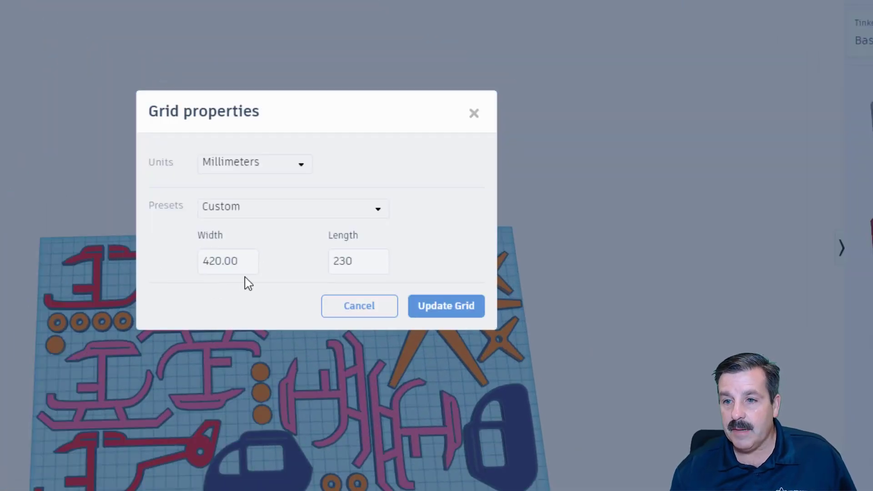
{"action": "left_click", "coordinate": [250, 264]}
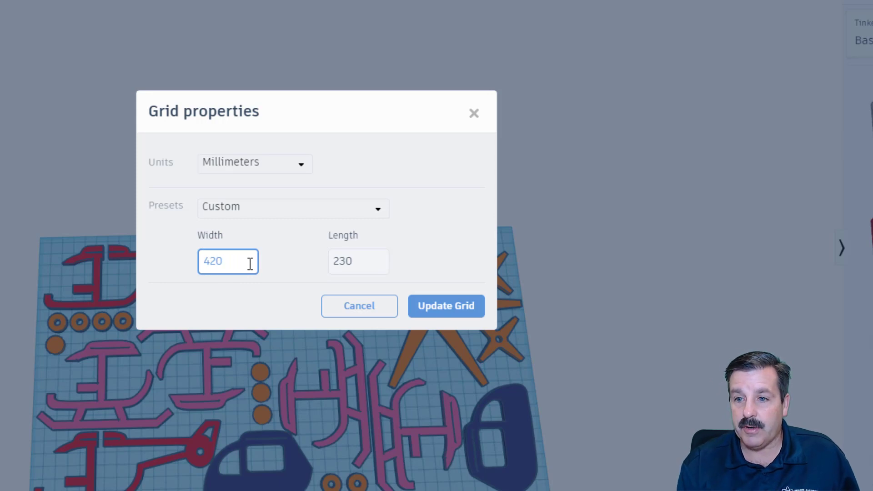
{"action": "type", "text": "00.00"}
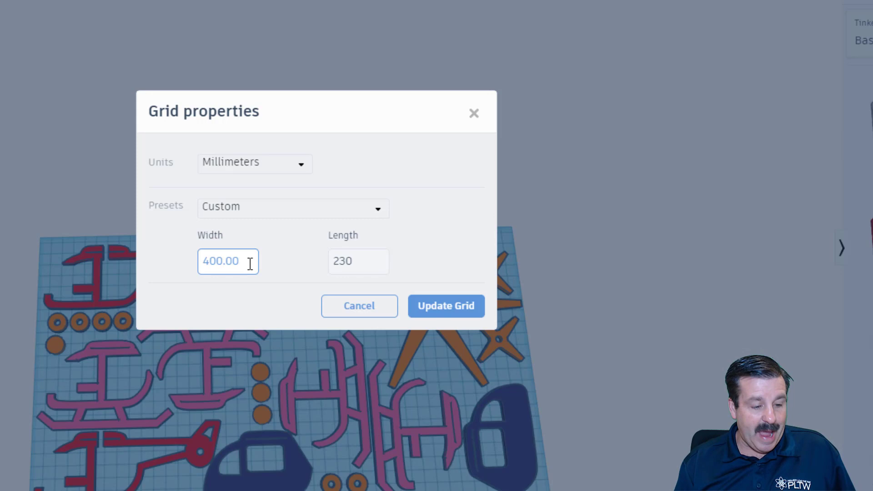
{"action": "left_click", "coordinate": [376, 253]}
{"action": "left_click_drag", "start_coordinate": [368, 257], "coordinate": [345, 260]}
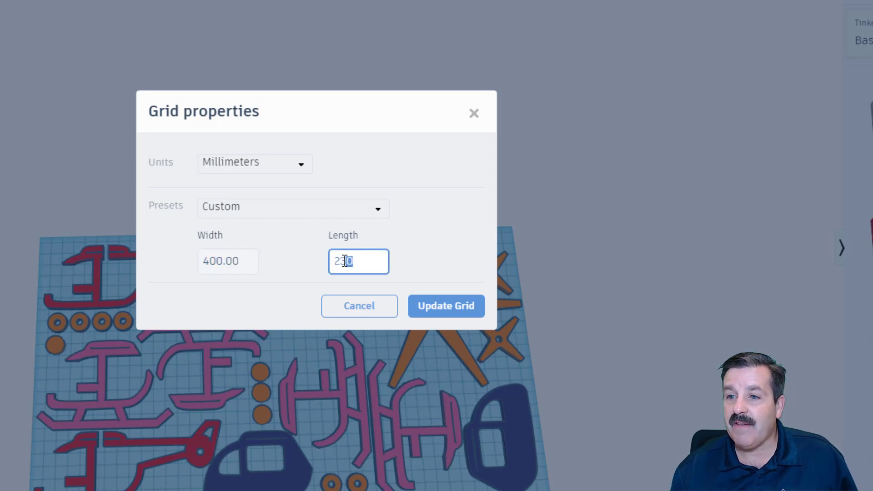
{"action": "key", "text": "BackSpace"}
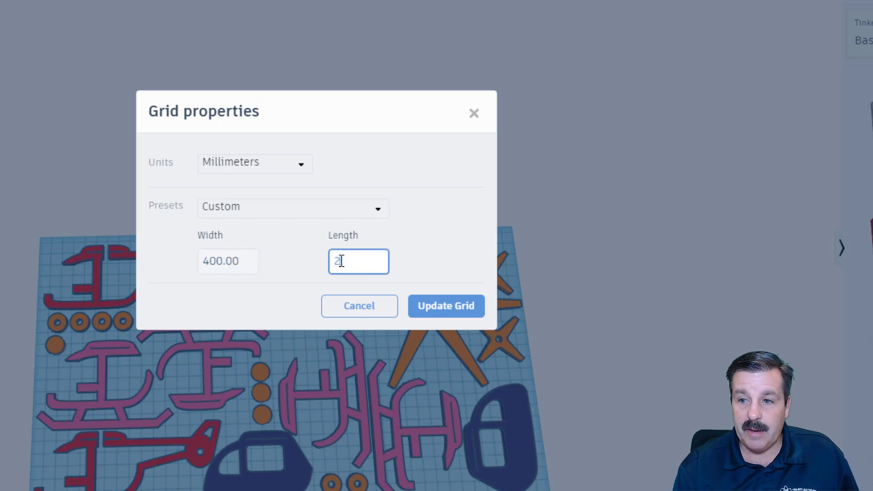
{"action": "type", "text": "10.00"}
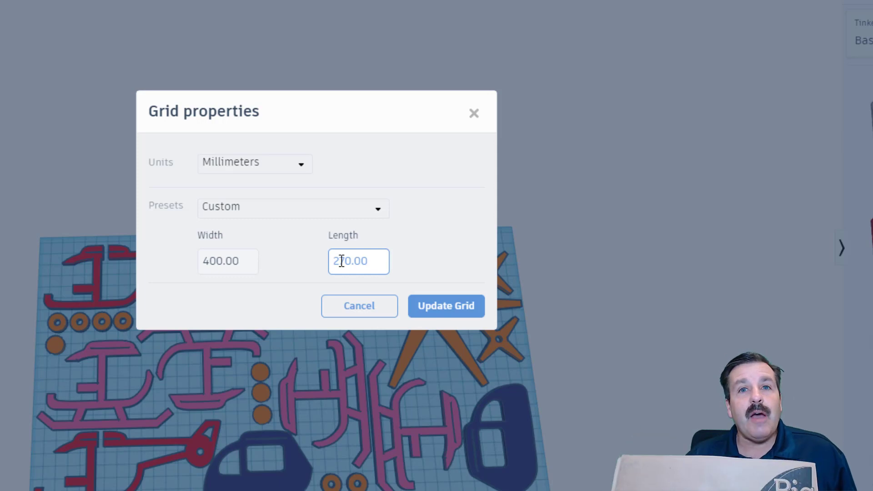
{"action": "left_click", "coordinate": [415, 316]}
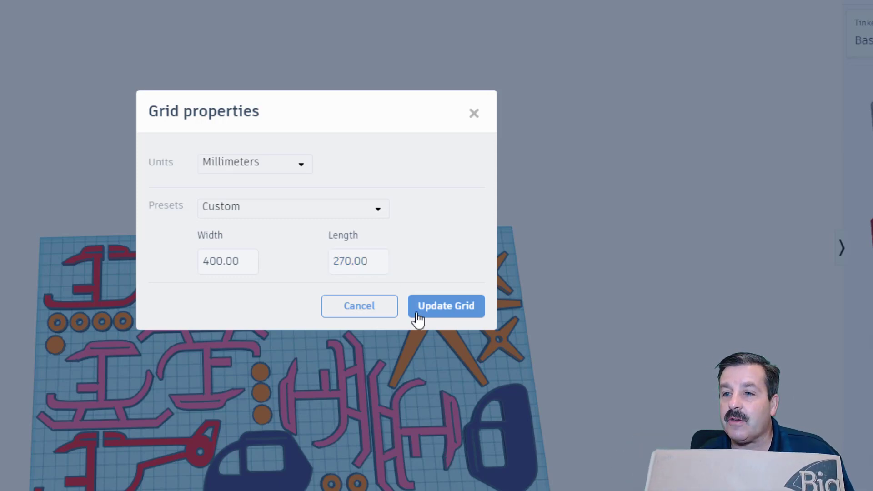
Apply the 400 × 270 grid, then bring up the design's Export options for SVG laser cutting
{"action": "left_click", "coordinate": [435, 313]}
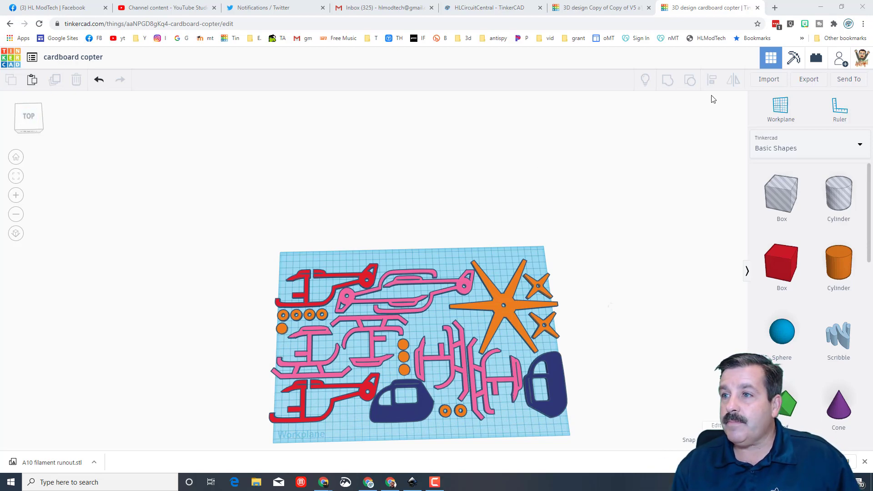
{"action": "left_click", "coordinate": [804, 80]}
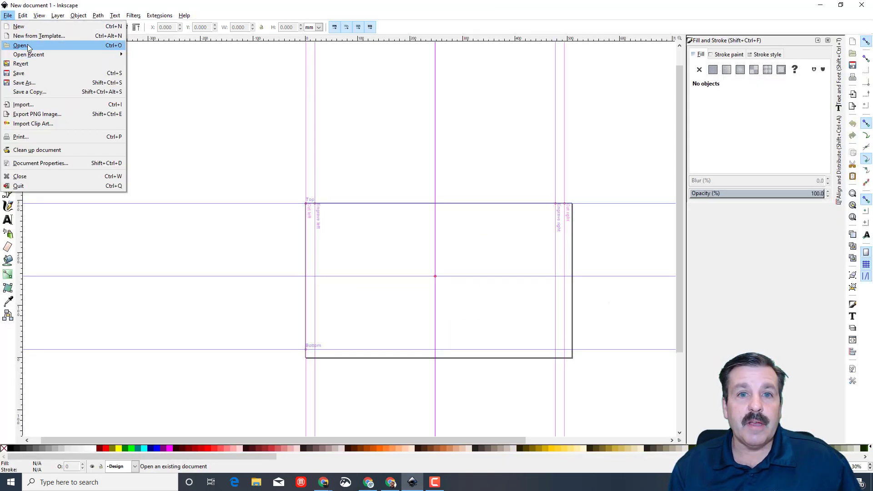
{"action": "left_click", "coordinate": [28, 47]}
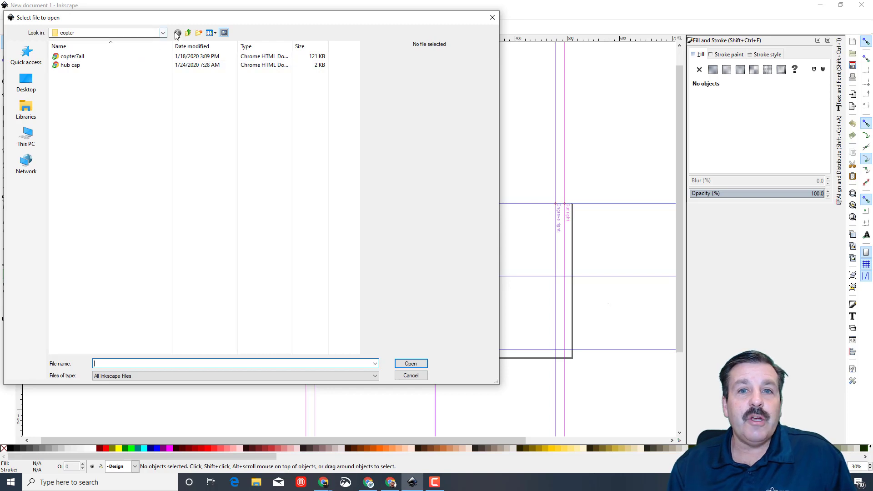
Open the 'to smooth copter' drawing from the keychains folder
{"action": "left_click", "coordinate": [189, 32]}
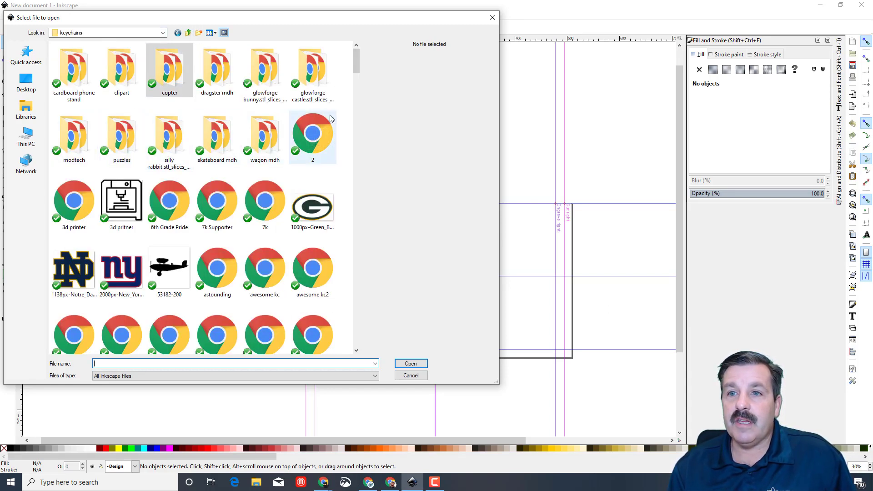
{"action": "left_click", "coordinate": [74, 204]}
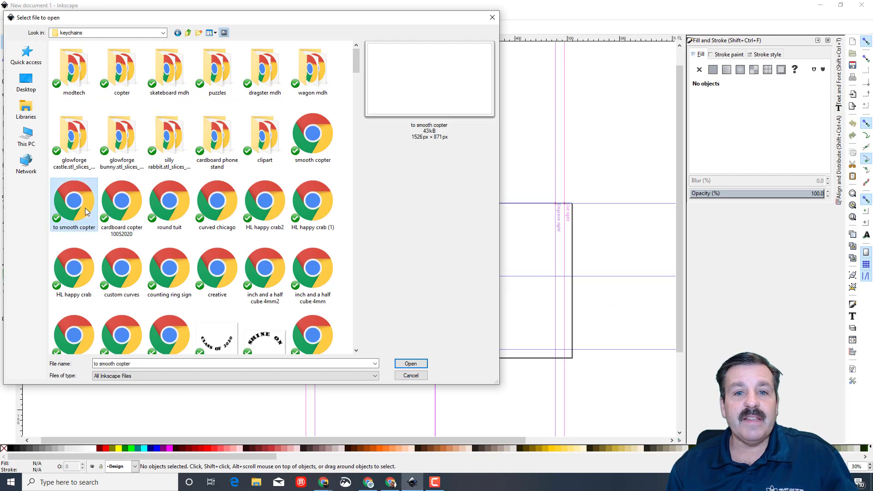
{"action": "left_click", "coordinate": [412, 364]}
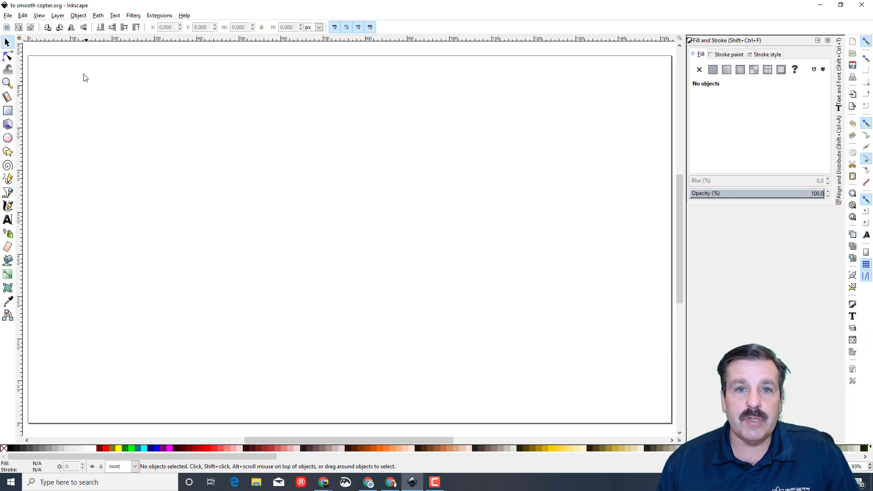
Change the document's display units from px to mm in Document Properties
{"action": "left_click", "coordinate": [8, 17]}
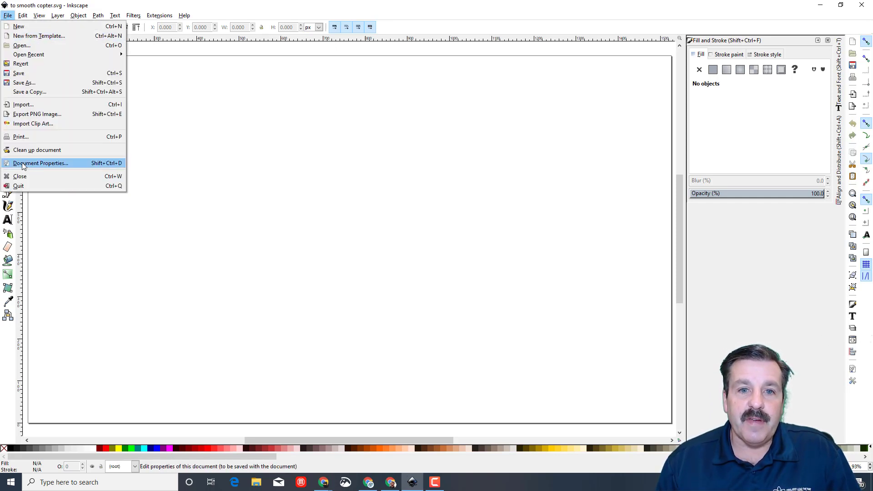
{"action": "left_click", "coordinate": [35, 165]}
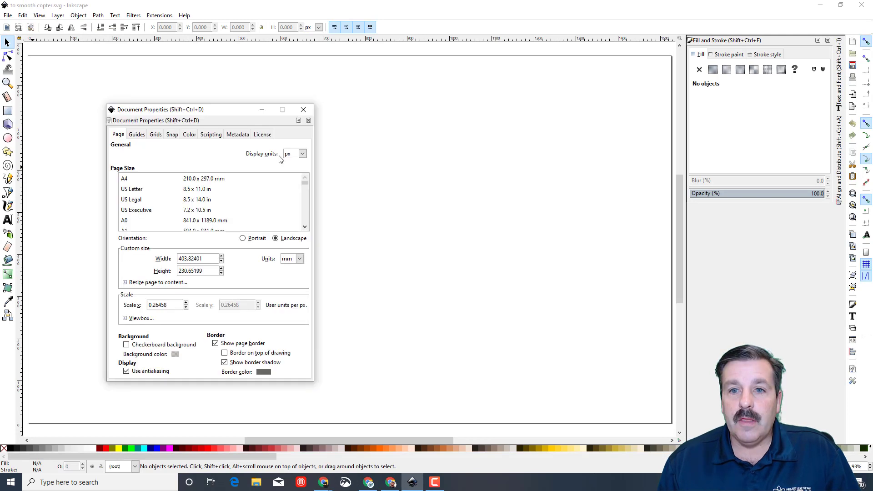
{"action": "left_click", "coordinate": [307, 157]}
{"action": "left_click", "coordinate": [294, 165]}
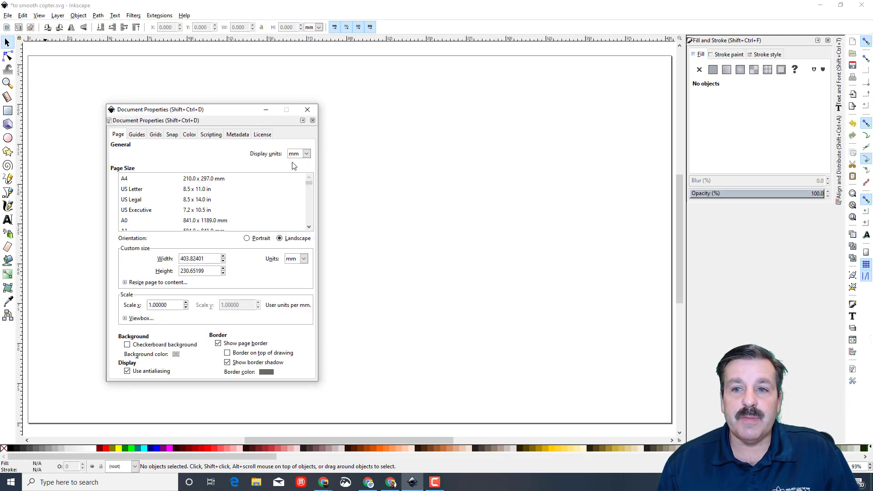
{"action": "key", "text": "ctrl+a"}
Select all copter paths, set their stroke to red and its width to 0.25 mm
{"action": "left_click", "coordinate": [307, 109]}
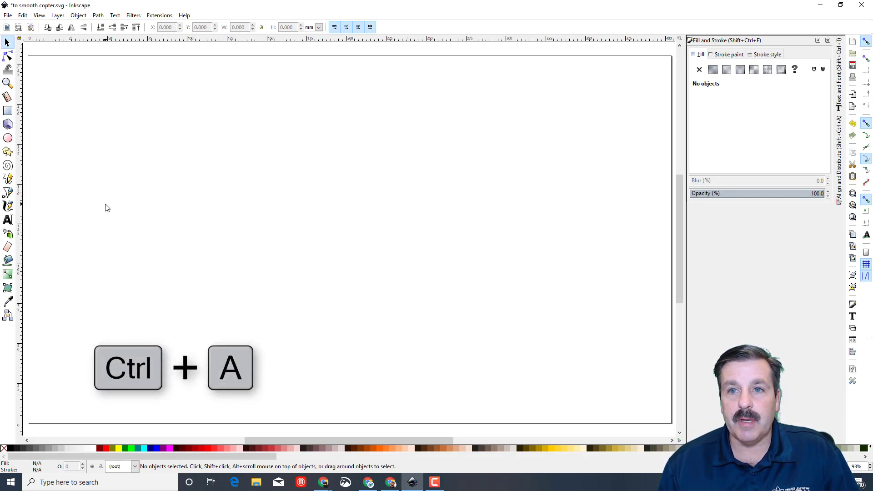
{"action": "key", "text": "ctrl+a"}
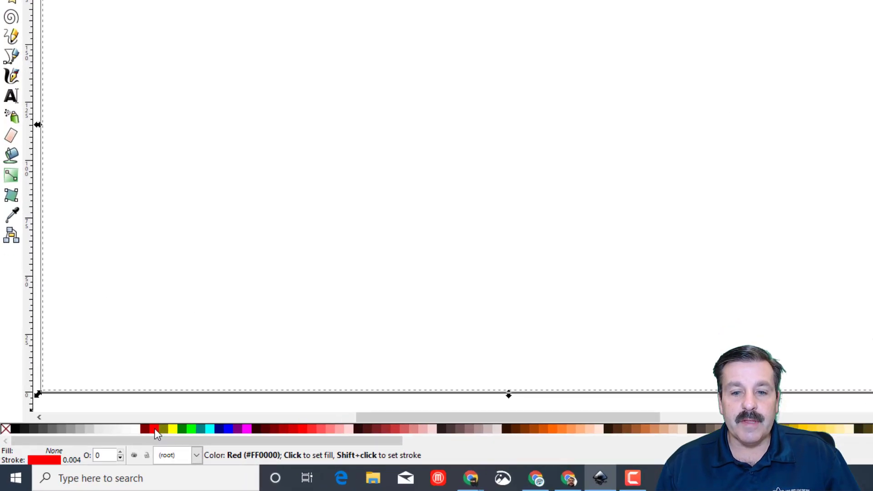
{"action": "right_click", "coordinate": [155, 431]}
{"action": "left_click", "coordinate": [175, 377]}
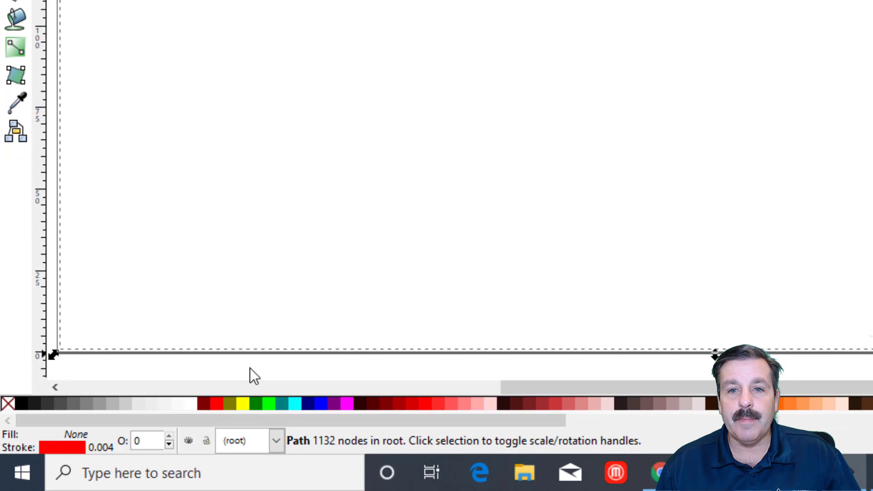
{"action": "left_click", "coordinate": [755, 55]}
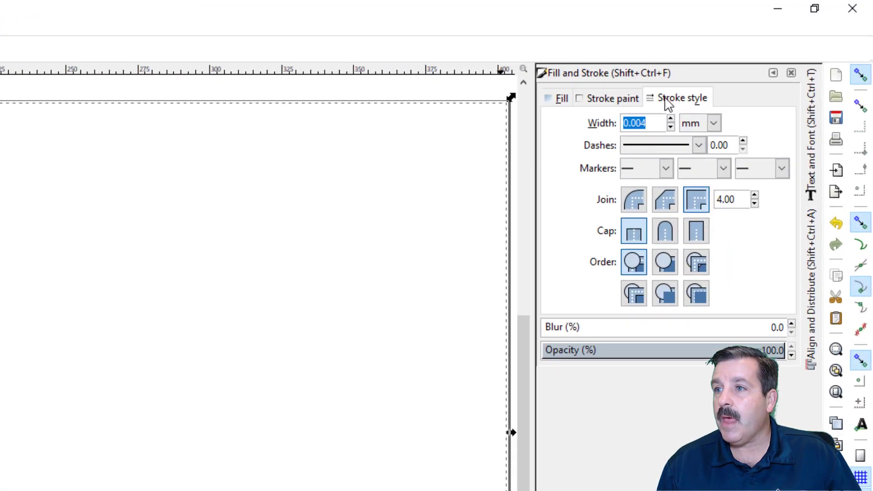
{"action": "left_click", "coordinate": [654, 122]}
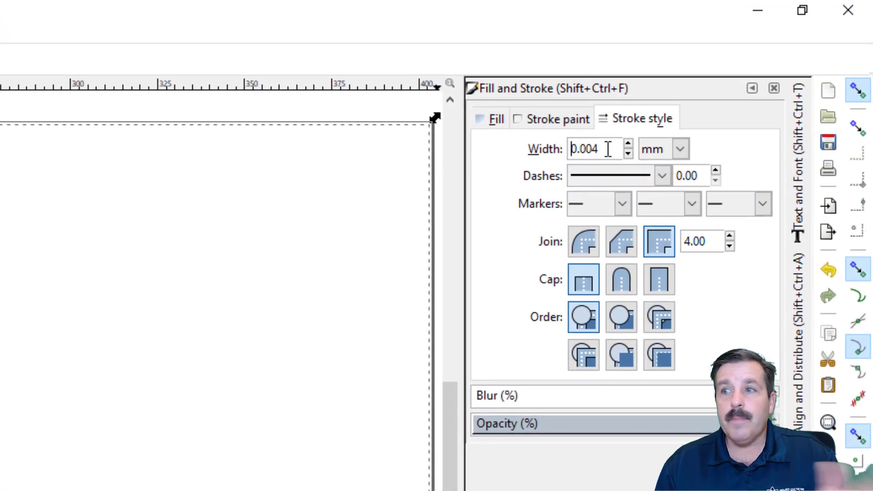
{"action": "left_click_drag", "start_coordinate": [608, 149], "coordinate": [516, 143]}
{"action": "type", "text": ".2"}
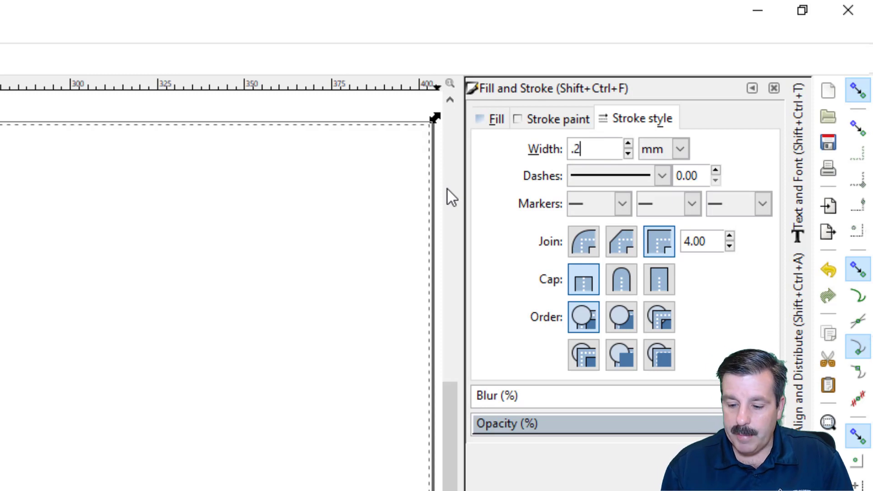
{"action": "type", "text": "5"}
{"action": "key", "text": "Return"}
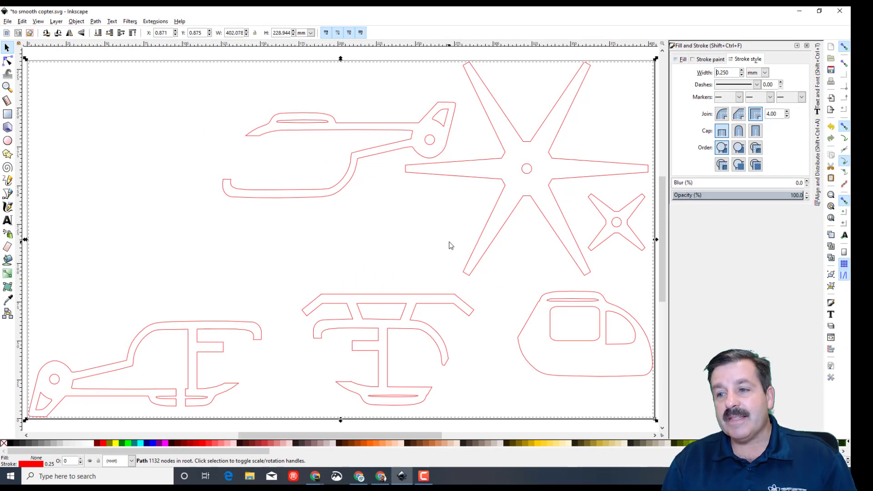
Break the copter path apart into 18 separate pieces
{"action": "left_click", "coordinate": [421, 228]}
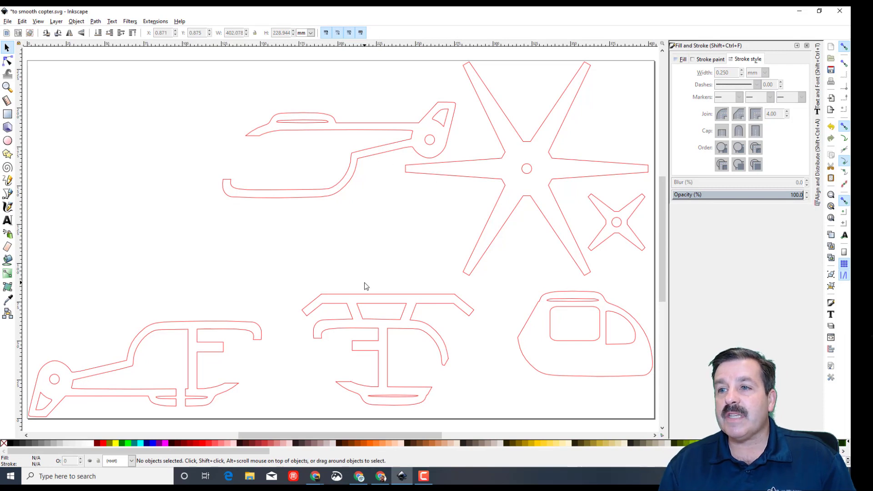
{"action": "left_click", "coordinate": [309, 198]}
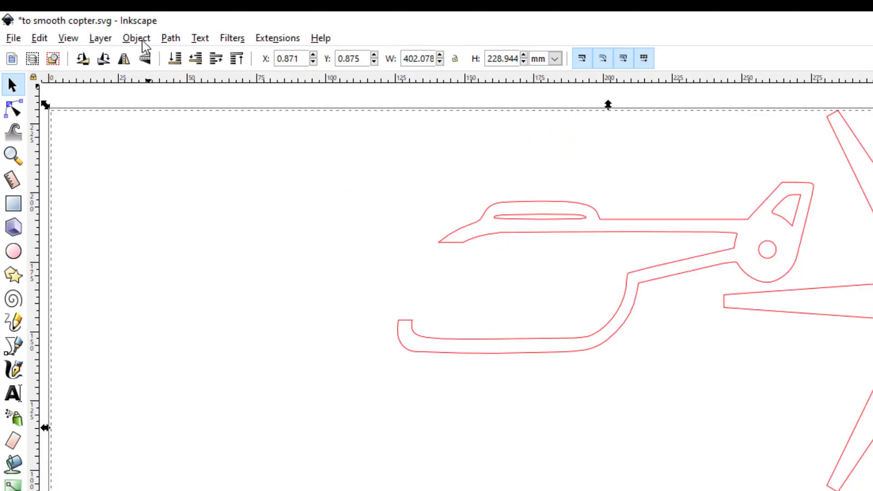
{"action": "left_click", "coordinate": [171, 38]}
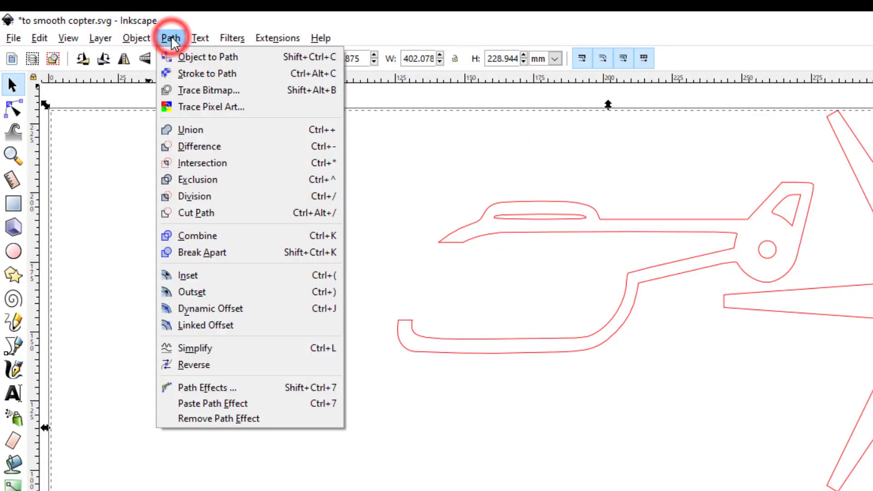
{"action": "left_click", "coordinate": [230, 253]}
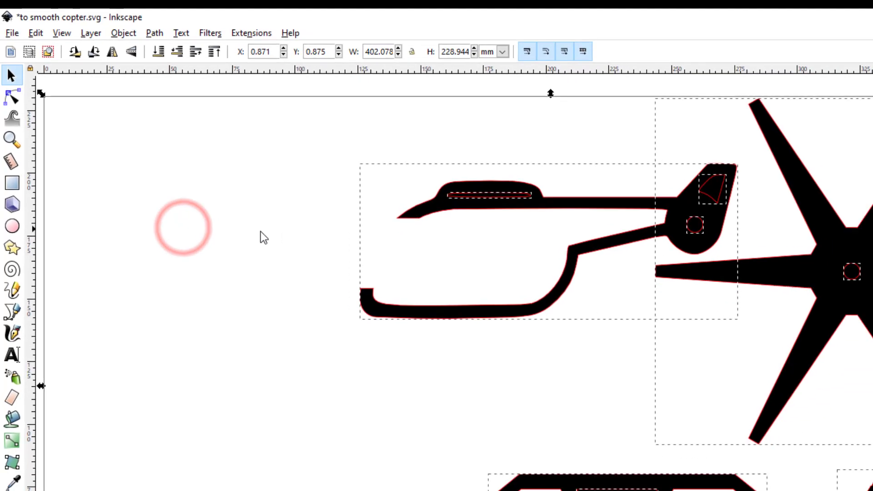
Select all the pieces and remove their fill, leaving only red outlines
{"action": "left_click", "coordinate": [424, 372]}
{"action": "key", "text": "ctrl+a"}
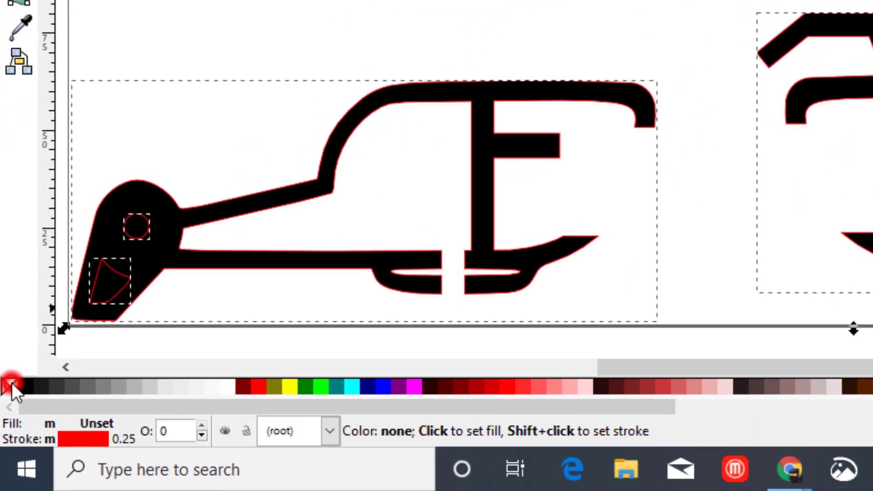
{"action": "left_click", "coordinate": [12, 383]}
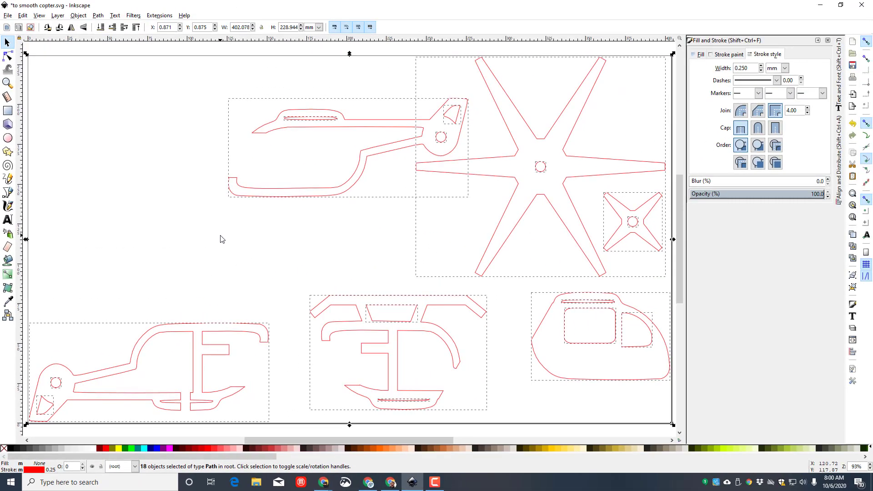
Simplify the upper-left helicopter body outline to fewer nodes
{"action": "left_click", "coordinate": [221, 238]}
{"action": "double_click", "coordinate": [254, 133]}
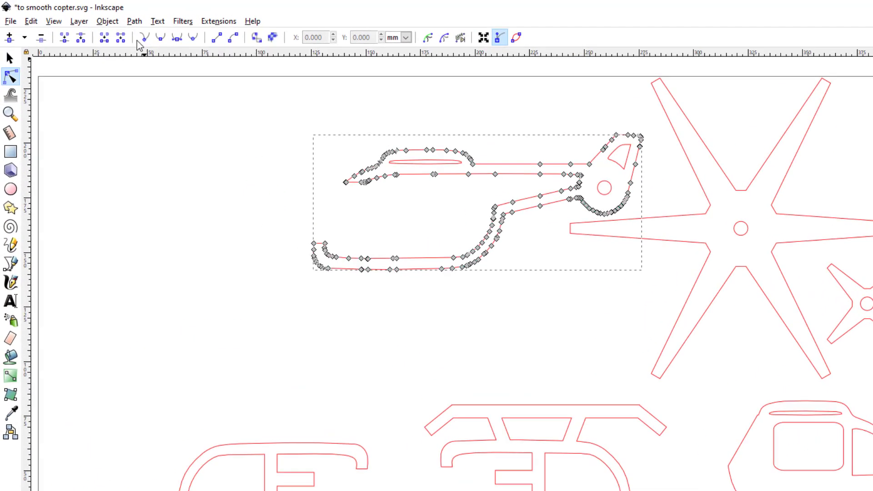
{"action": "left_click", "coordinate": [99, 15]}
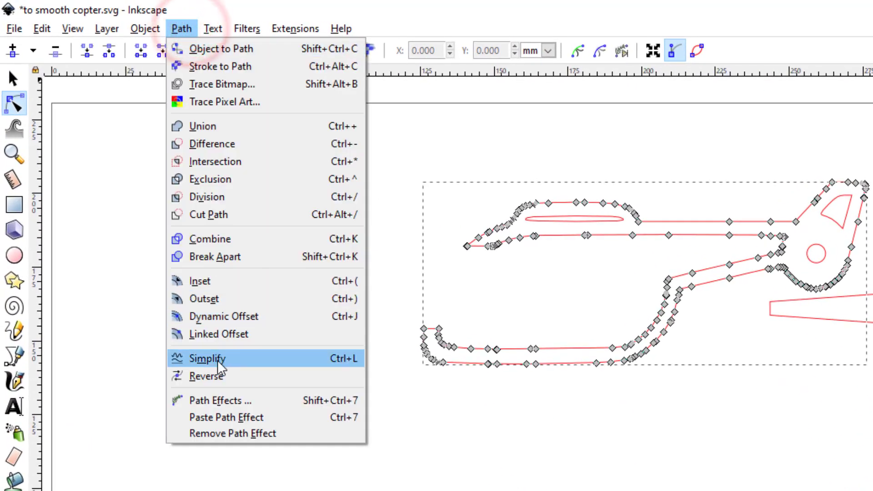
{"action": "left_click", "coordinate": [208, 359]}
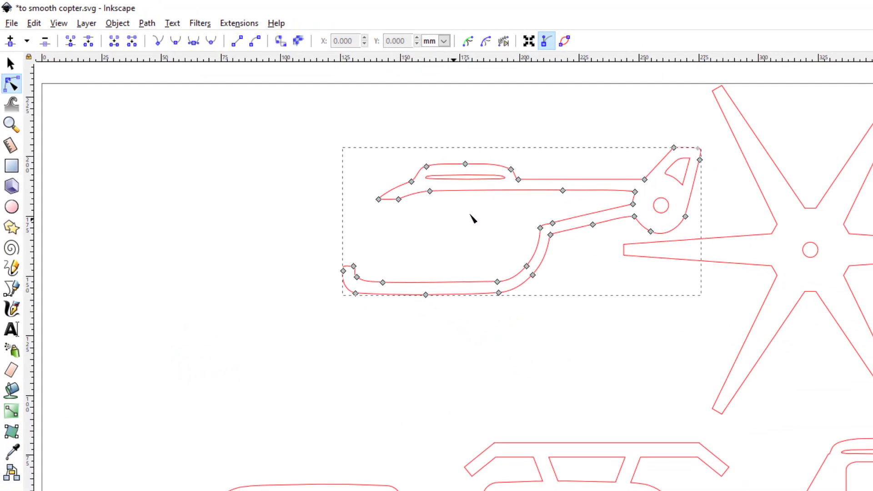
Simplify the cockpit slit, the small triangular window and the round tail hole
{"action": "left_click", "coordinate": [436, 220]}
{"action": "left_click", "coordinate": [446, 181]}
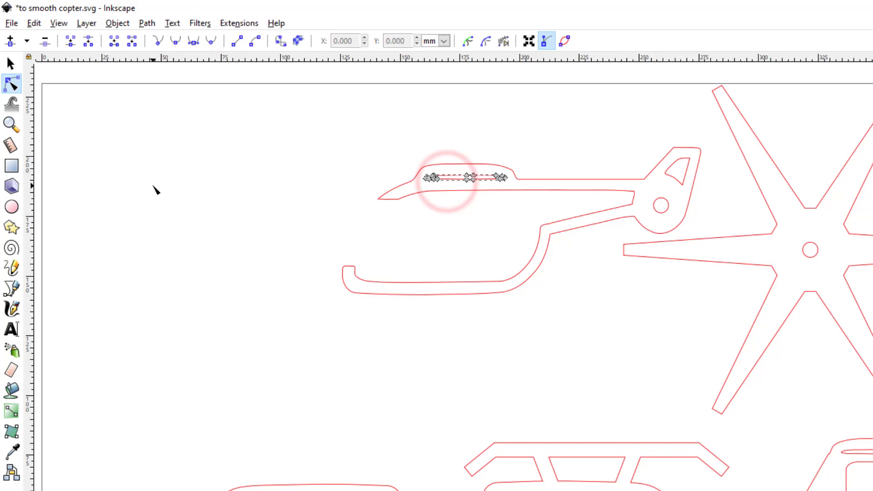
{"action": "left_click", "coordinate": [147, 22]}
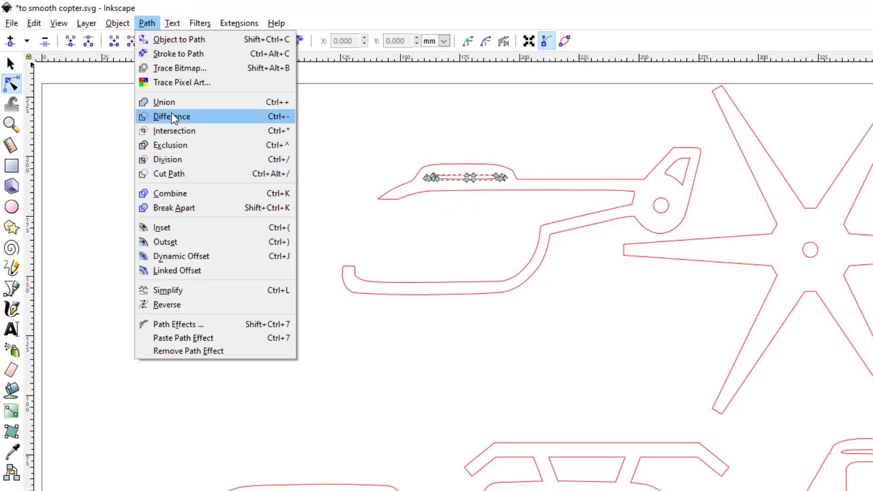
{"action": "left_click", "coordinate": [166, 290]}
{"action": "left_click", "coordinate": [463, 190]}
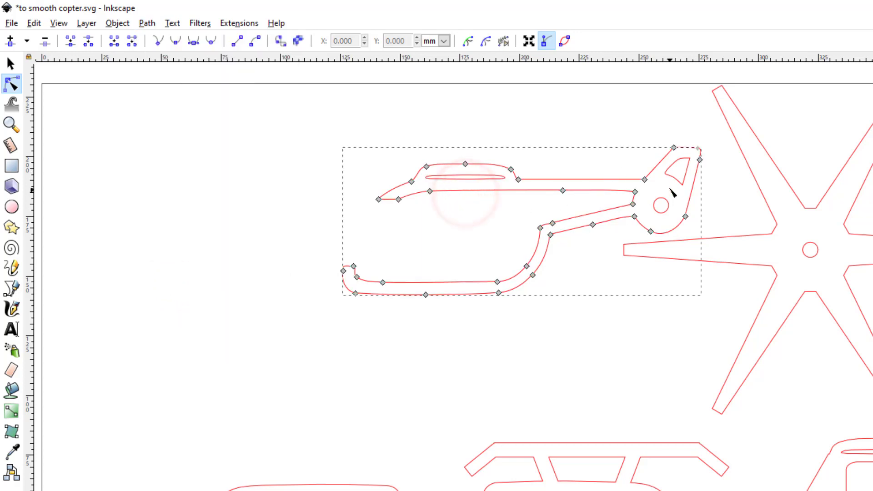
{"action": "left_click", "coordinate": [677, 175]}
{"action": "key", "text": "ctrl+l"}
{"action": "left_click", "coordinate": [147, 23]}
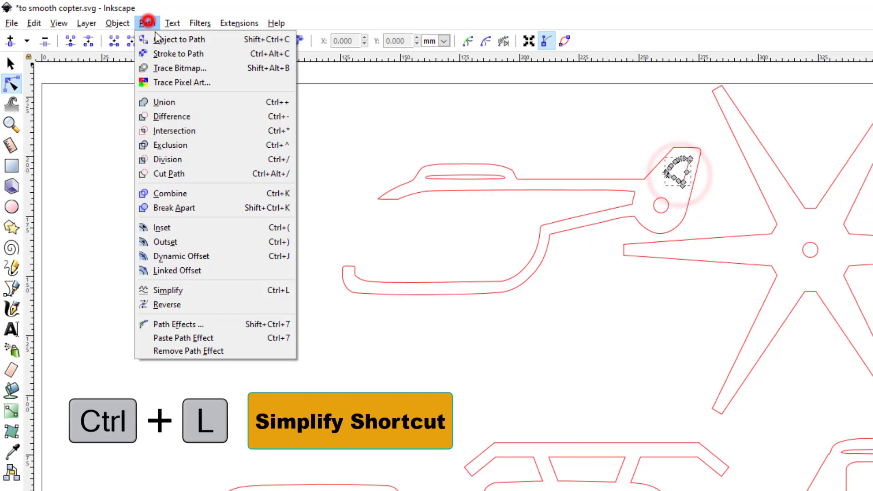
{"action": "left_click", "coordinate": [166, 289]}
{"action": "left_click", "coordinate": [147, 22]}
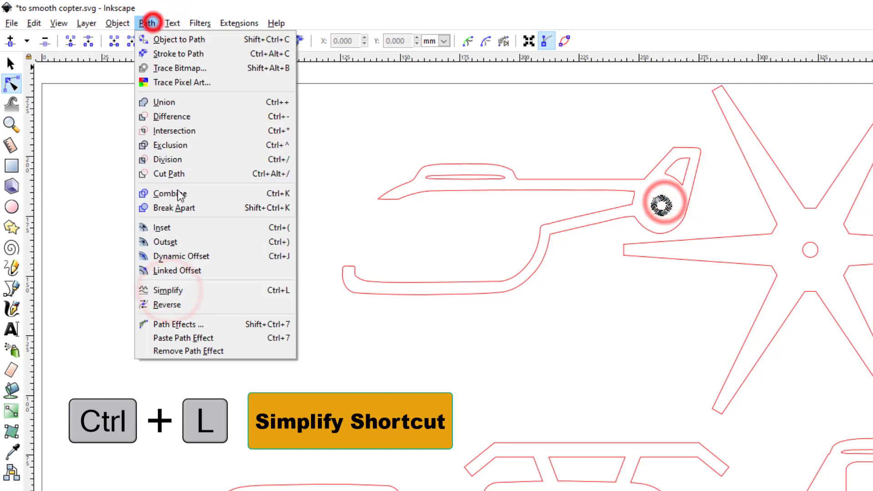
{"action": "left_click", "coordinate": [172, 292]}
{"action": "left_click_drag", "start_coordinate": [296, 113], "coordinate": [719, 336]}
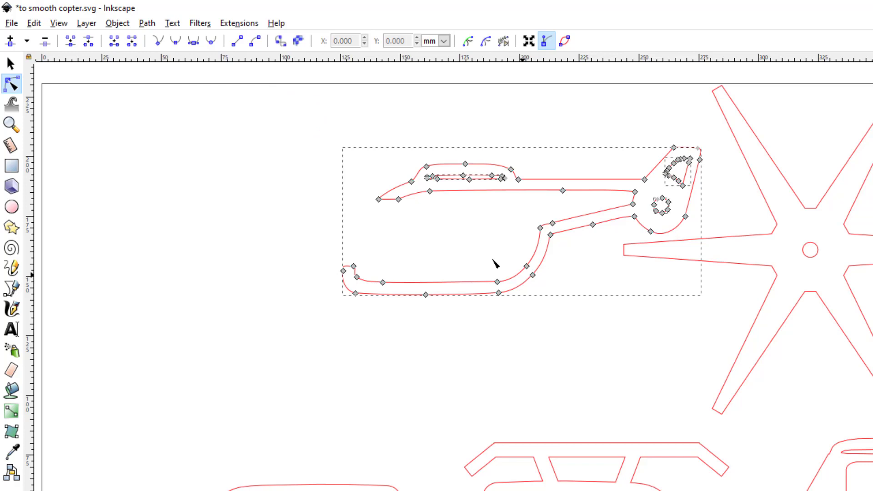
Group the simplified helicopter body paths into one object with Object > Group
{"action": "left_click", "coordinate": [117, 22]}
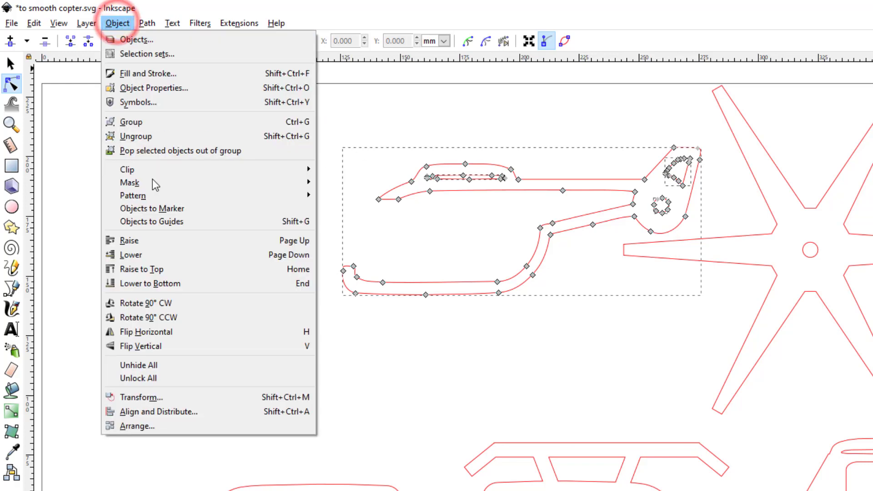
{"action": "left_click", "coordinate": [138, 122]}
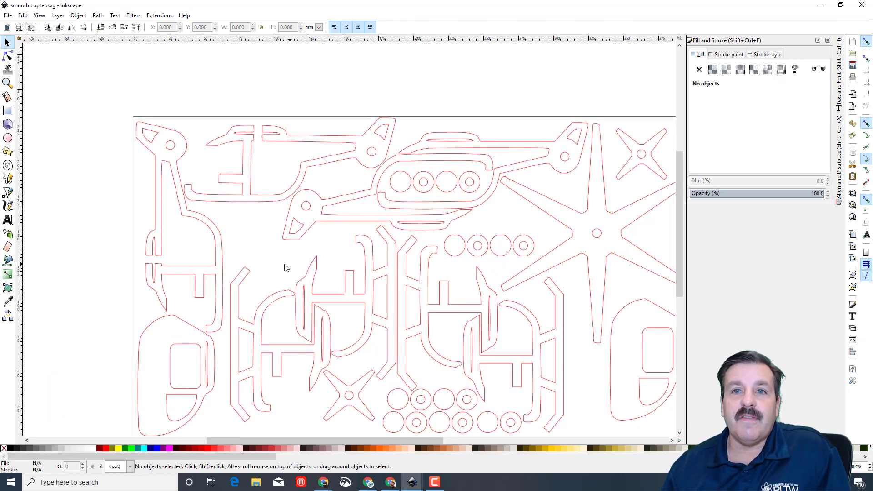
{"action": "scroll", "coordinate": [191, 193], "scroll_direction": "down", "scroll_amount": 2}
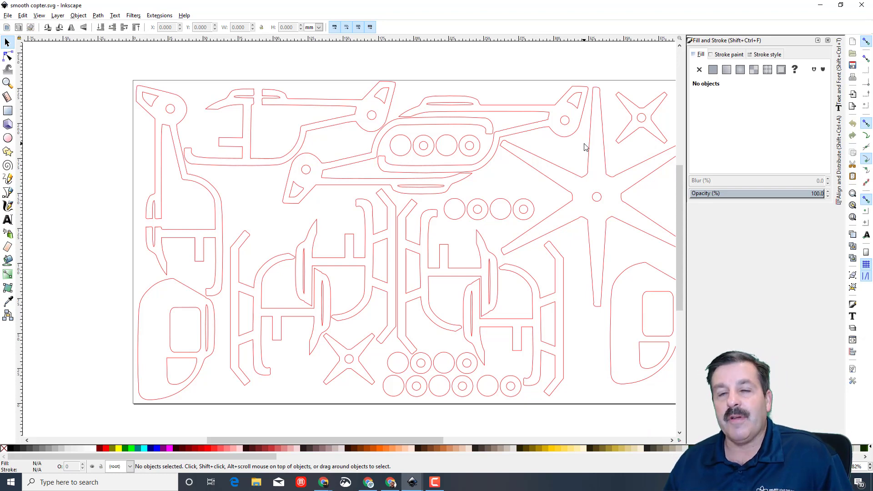
Draw a test circle and set both its Rx and Ry radii to 7.5 mm
{"action": "left_click", "coordinate": [410, 146]}
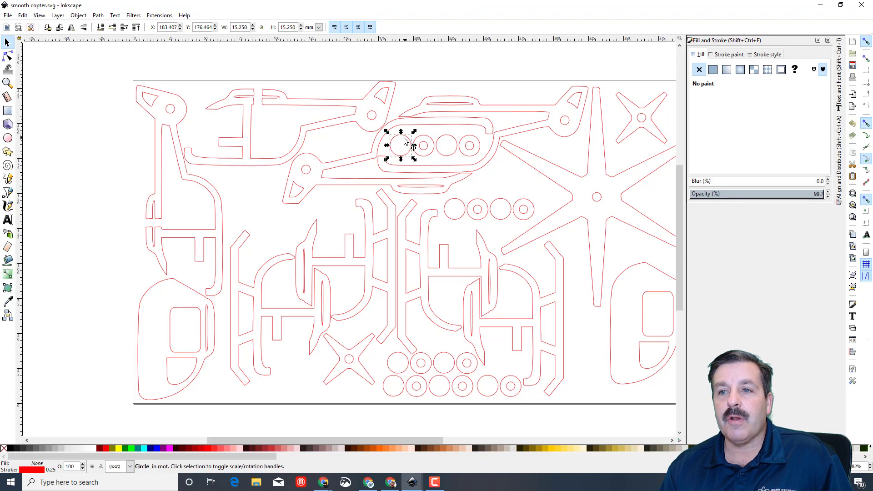
{"action": "left_click", "coordinate": [7, 142]}
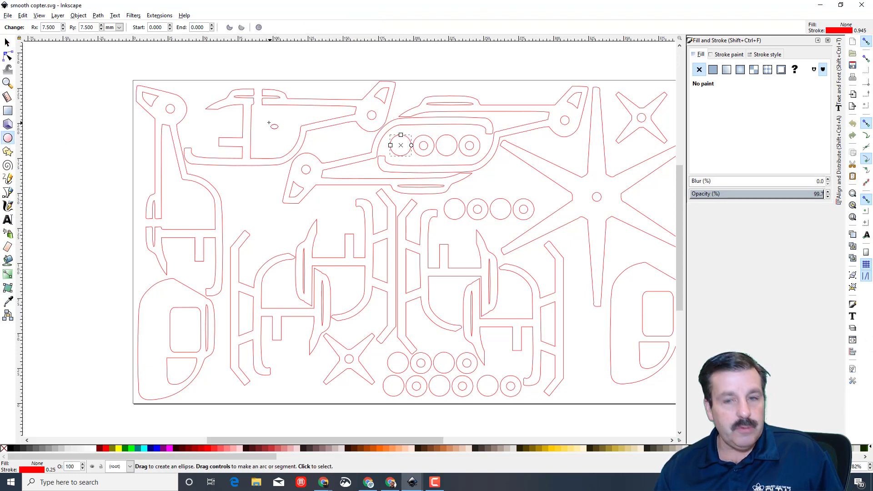
{"action": "left_click_drag", "start_coordinate": [264, 118], "coordinate": [282, 137]}
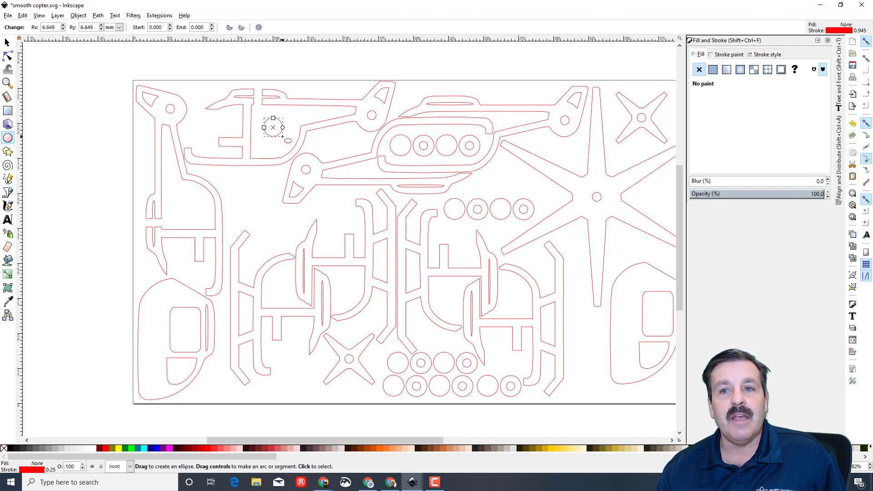
{"action": "left_click_drag", "start_coordinate": [94, 27], "coordinate": [77, 28]}
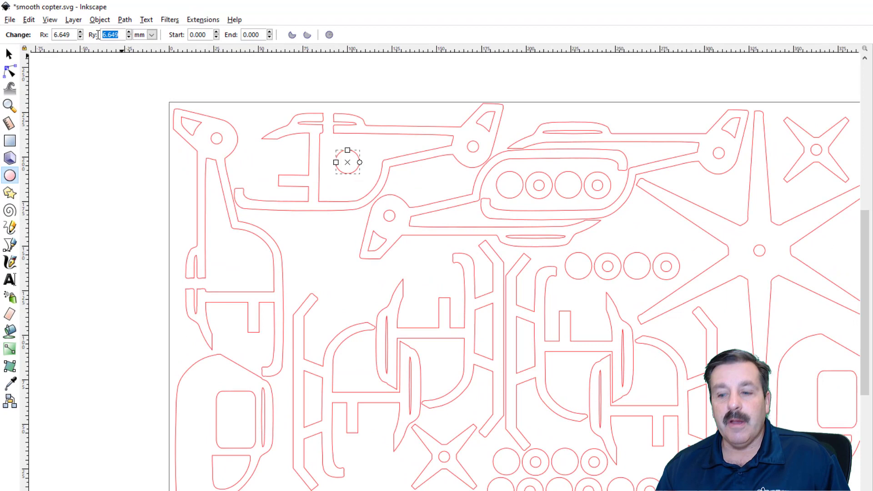
{"action": "type", "text": "7.5"}
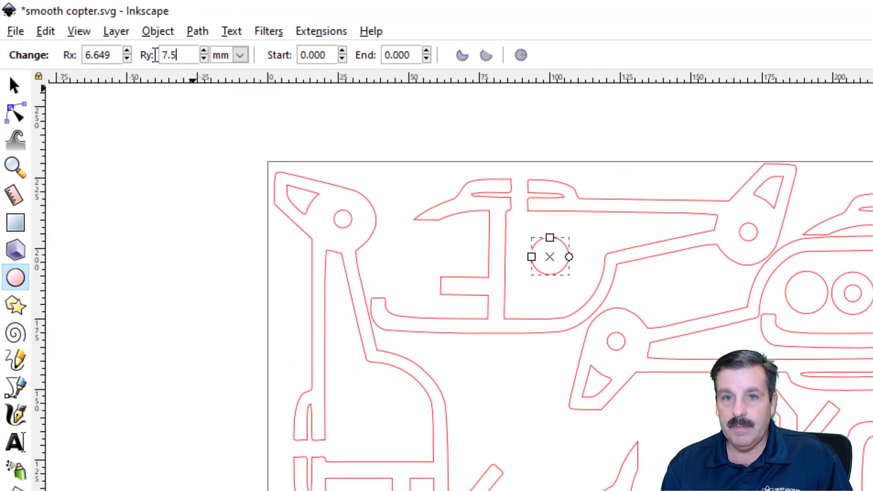
{"action": "key", "text": "Return"}
{"action": "left_click_drag", "start_coordinate": [120, 58], "coordinate": [70, 59]}
{"action": "type", "text": "7.5"}
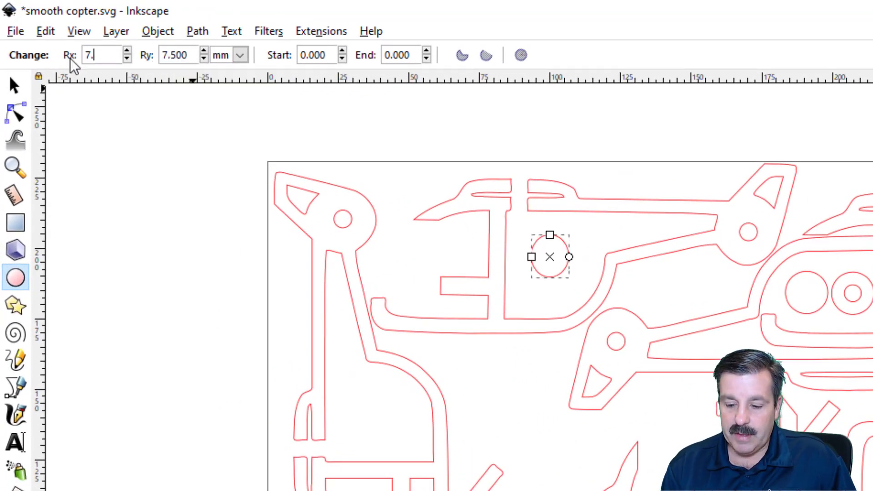
{"action": "key", "text": "Return"}
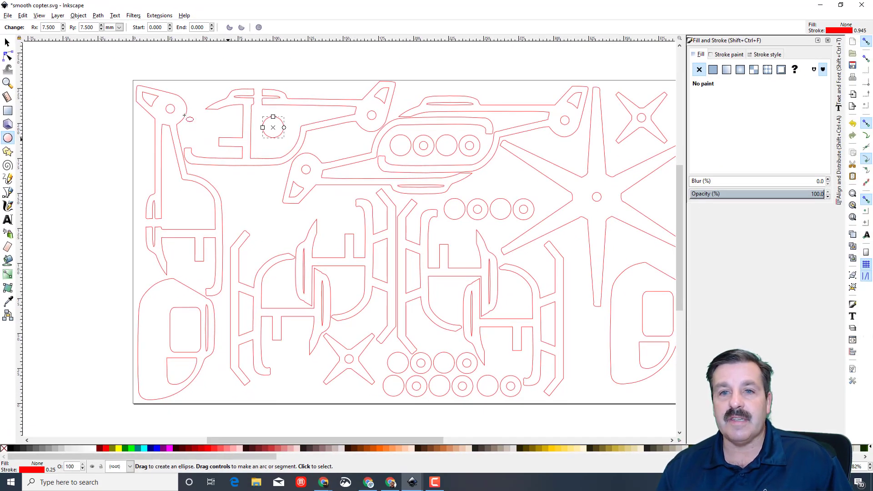
Delete the test circle and glance through the Edit and File menus without choosing anything
{"action": "key", "text": "s"}
{"action": "key", "text": "Delete"}
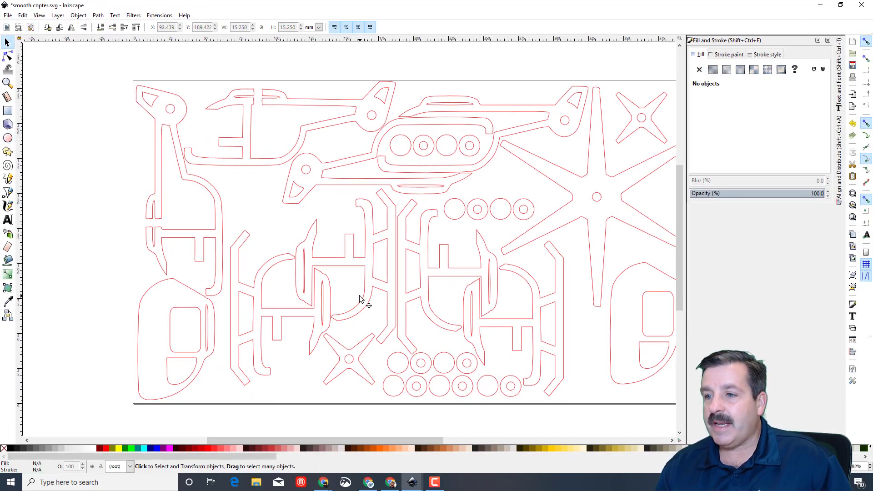
{"action": "scroll", "coordinate": [398, 302], "scroll_direction": "down", "scroll_amount": 2}
{"action": "scroll", "coordinate": [314, 308], "scroll_direction": "up", "scroll_amount": 1}
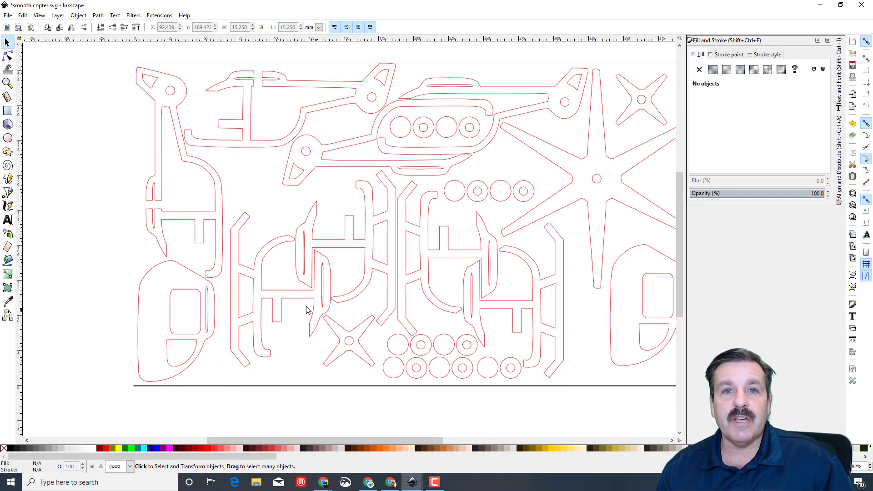
{"action": "left_click", "coordinate": [8, 15]}
{"action": "left_click", "coordinate": [22, 15]}
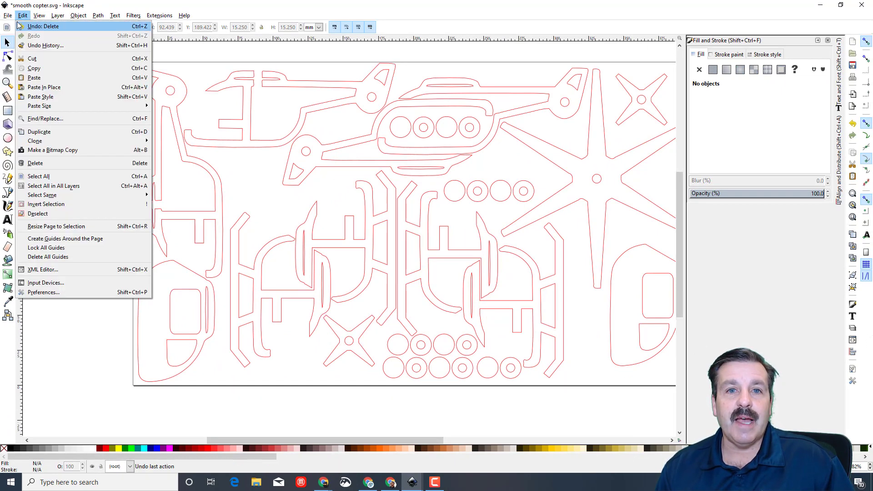
{"action": "mouse_move", "coordinate": [8, 16]}
{"action": "left_click", "coordinate": [204, 109]}
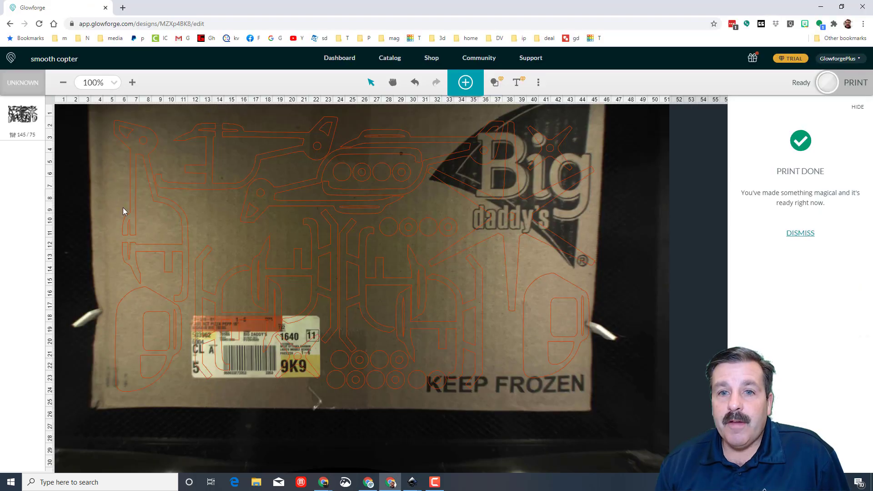
Select every copter part and shift the layout slightly left onto the cardboard
{"action": "left_click_drag", "start_coordinate": [100, 106], "coordinate": [614, 440]}
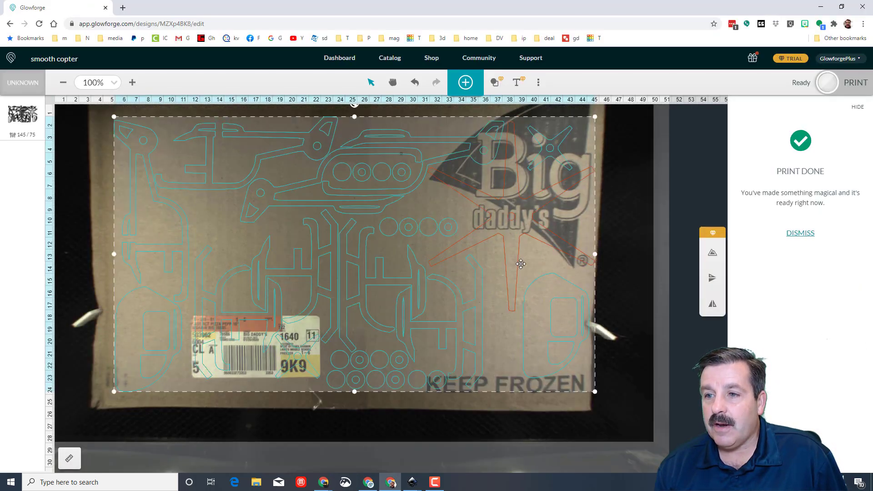
{"action": "mouse_move", "coordinate": [521, 264]}
{"action": "left_mouse_down"}
{"action": "mouse_move", "coordinate": [510, 271]}
{"action": "mouse_move", "coordinate": [506, 263]}
{"action": "left_mouse_up"}
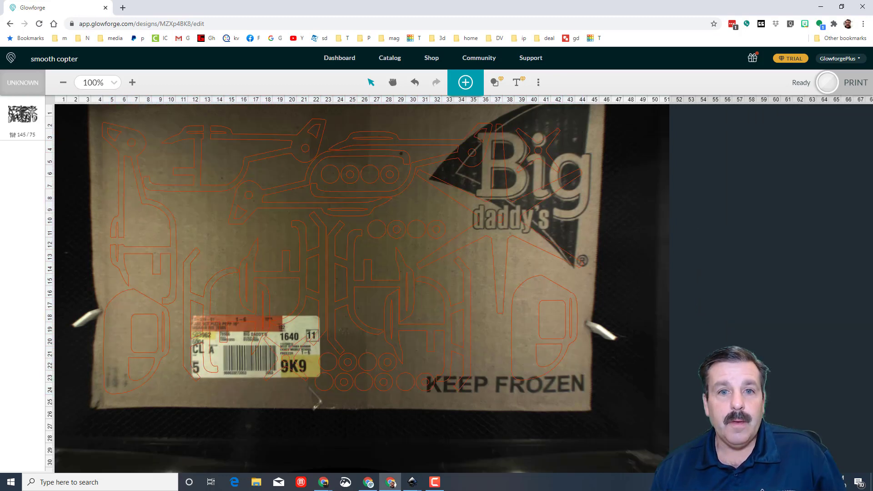
Review the 145 speed, 75 Precision Power cut settings, then start the print
{"action": "left_click", "coordinate": [36, 136]}
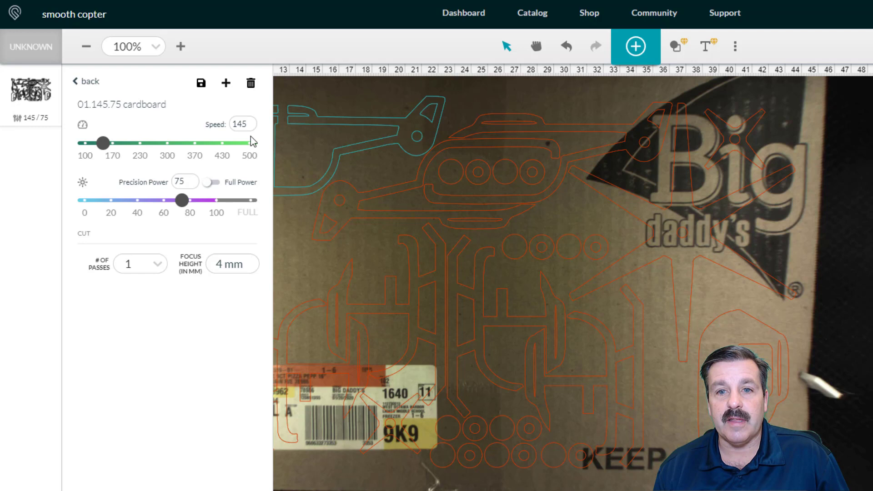
{"action": "left_click", "coordinate": [187, 181]}
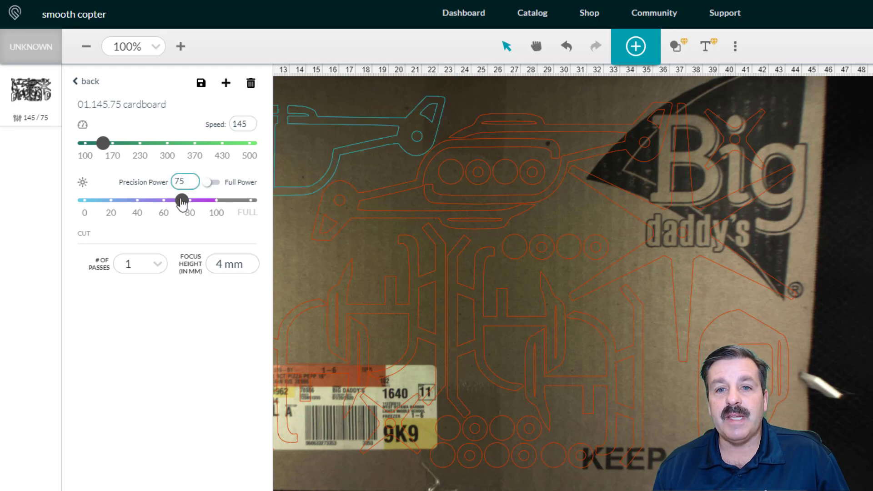
{"action": "left_click", "coordinate": [182, 200]}
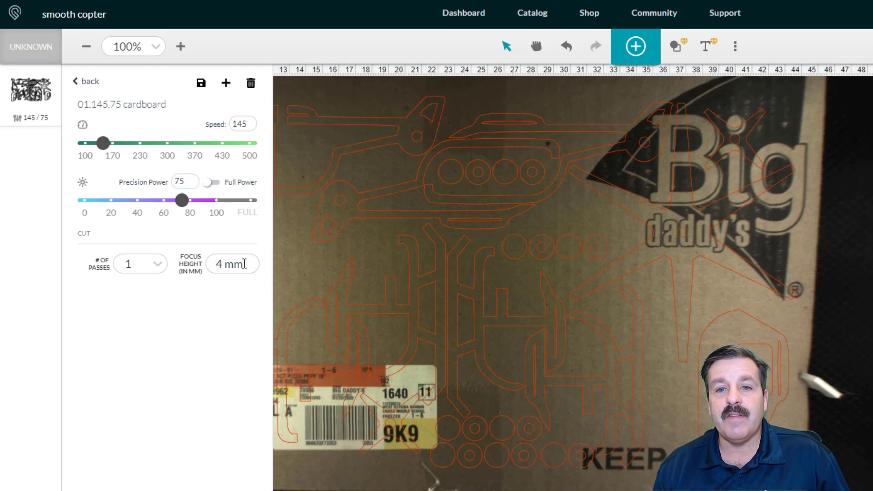
{"action": "left_click", "coordinate": [294, 259]}
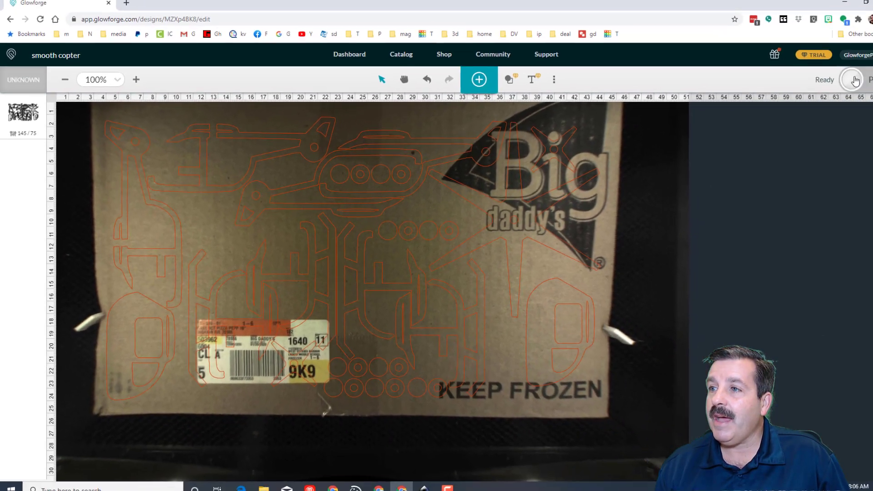
{"action": "left_click", "coordinate": [854, 80]}
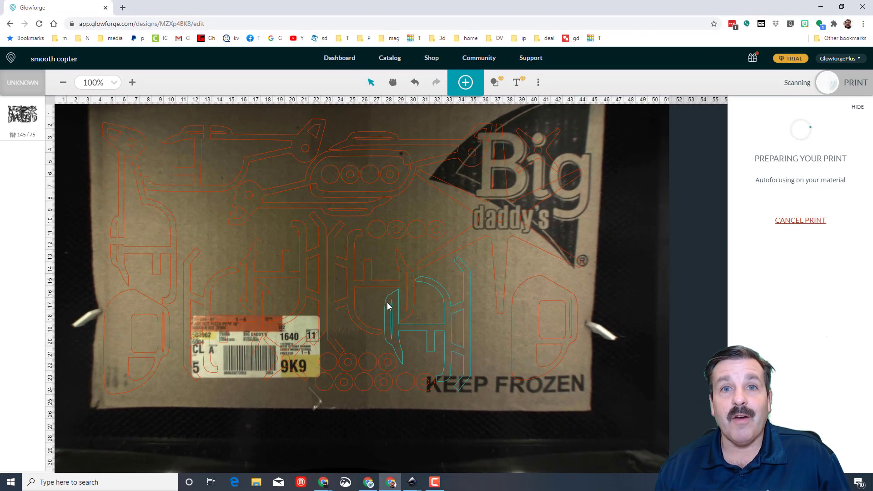